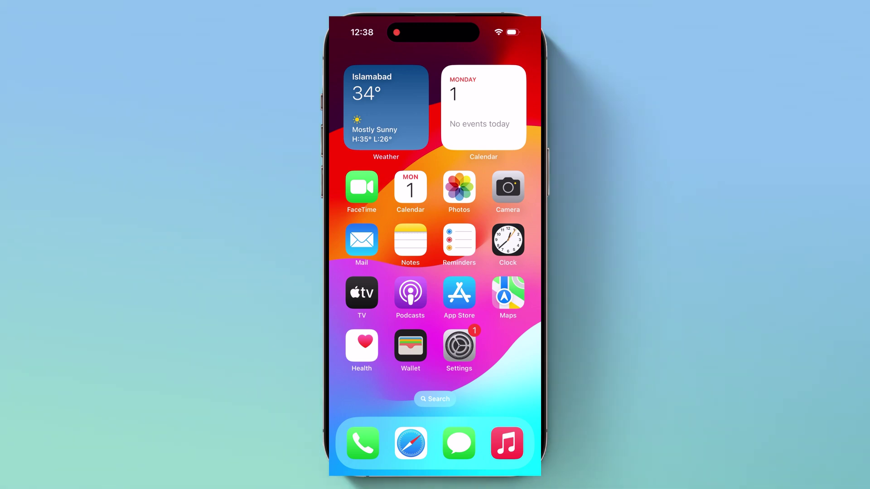
Step: Check in Settings > General > Software Update that iOS 17.5.1 is up to date
{"action": "left_click", "coordinate": [459, 346]}
{"action": "scroll", "coordinate": [435, 272], "scroll_direction": "down", "scroll_amount": 6}
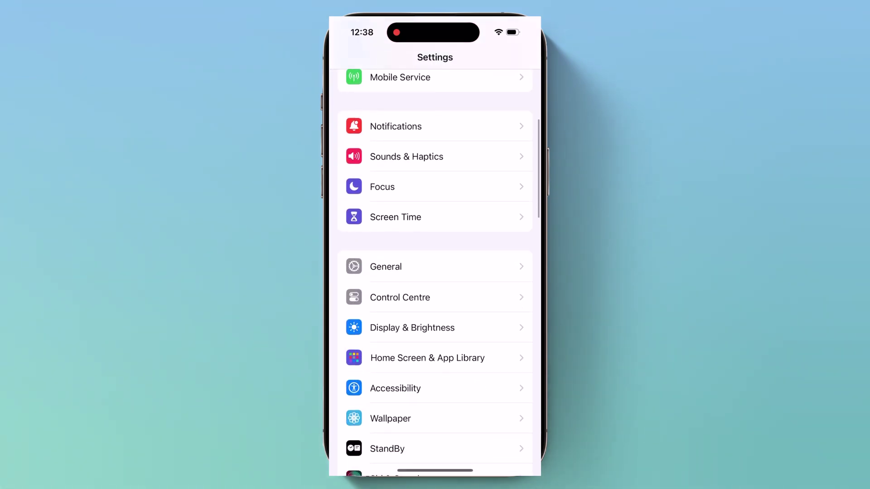
{"action": "left_click", "coordinate": [385, 266]}
{"action": "left_click", "coordinate": [381, 124]}
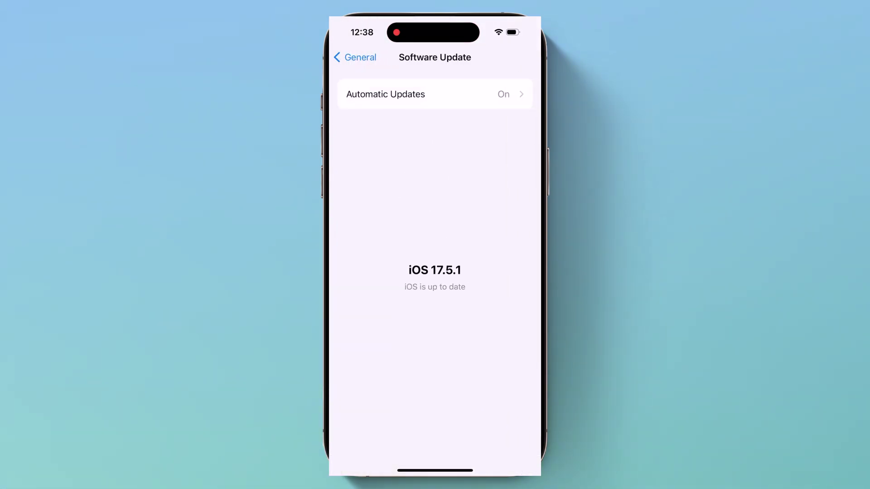
Step: Return to the Home Screen, flip between home pages, and pull down Control Centre
{"action": "left_click_drag", "start_coordinate": [435, 471], "coordinate": [435, 317]}
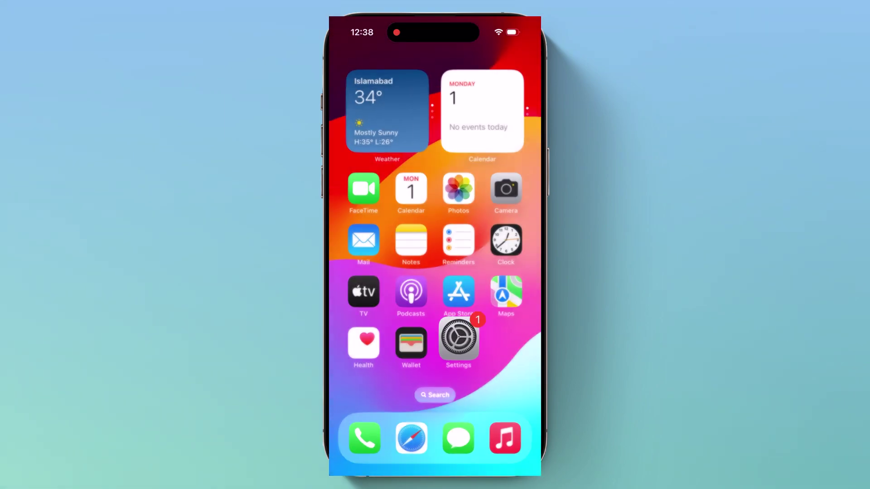
{"action": "left_click_drag", "start_coordinate": [454, 272], "coordinate": [498, 272]}
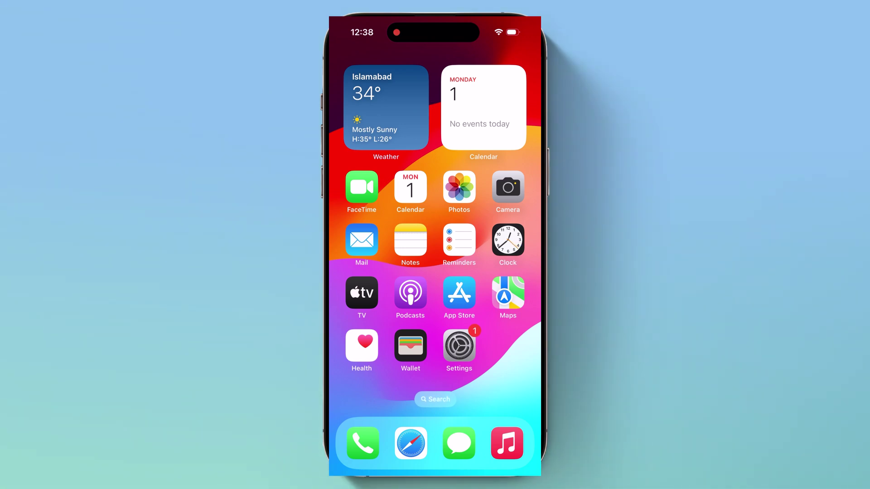
{"action": "left_click_drag", "start_coordinate": [512, 27], "coordinate": [503, 226]}
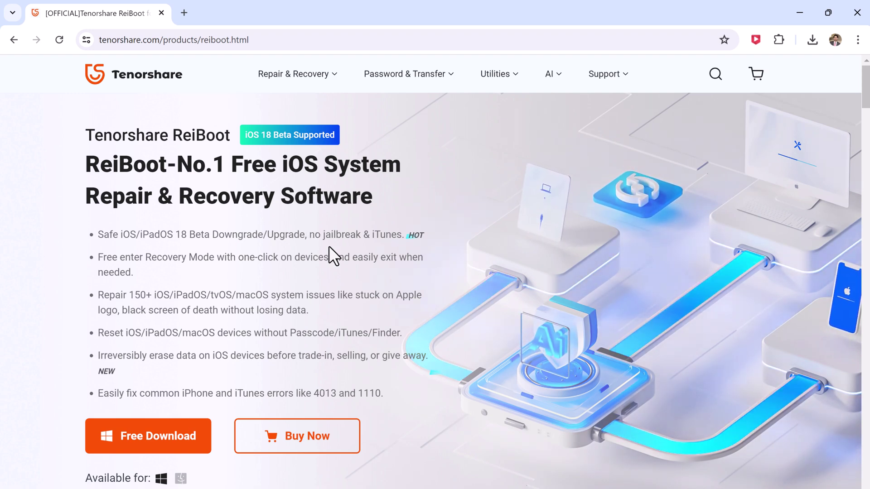
{"action": "scroll", "coordinate": [330, 249], "scroll_direction": "down", "scroll_amount": 10}
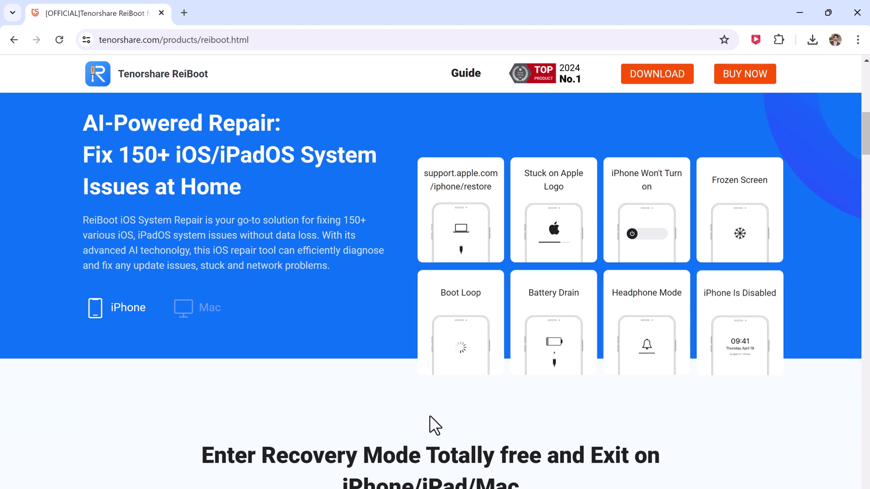
{"action": "scroll", "coordinate": [428, 416], "scroll_direction": "down", "scroll_amount": 10}
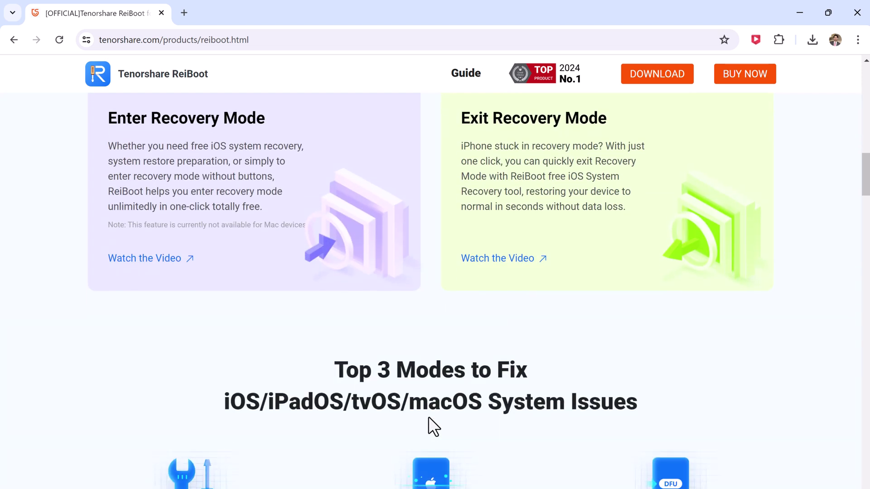
{"action": "scroll", "coordinate": [428, 417], "scroll_direction": "down", "scroll_amount": 3}
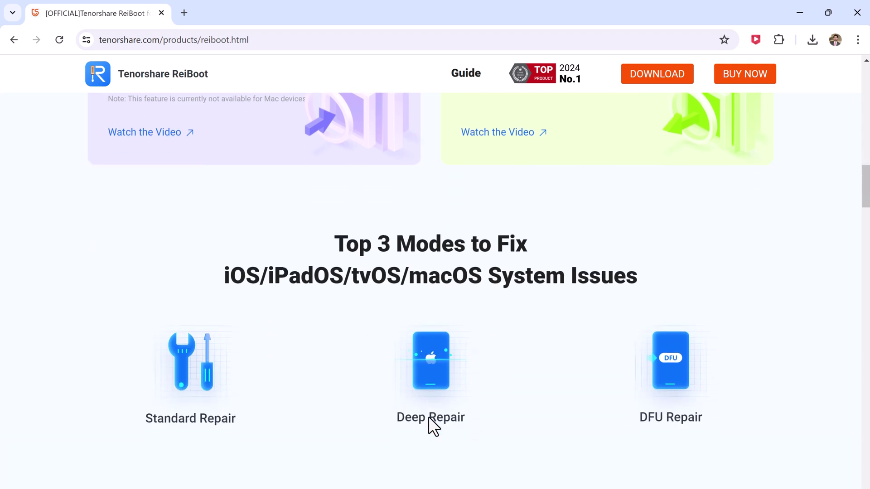
{"action": "scroll", "coordinate": [475, 266], "scroll_direction": "down", "scroll_amount": 7}
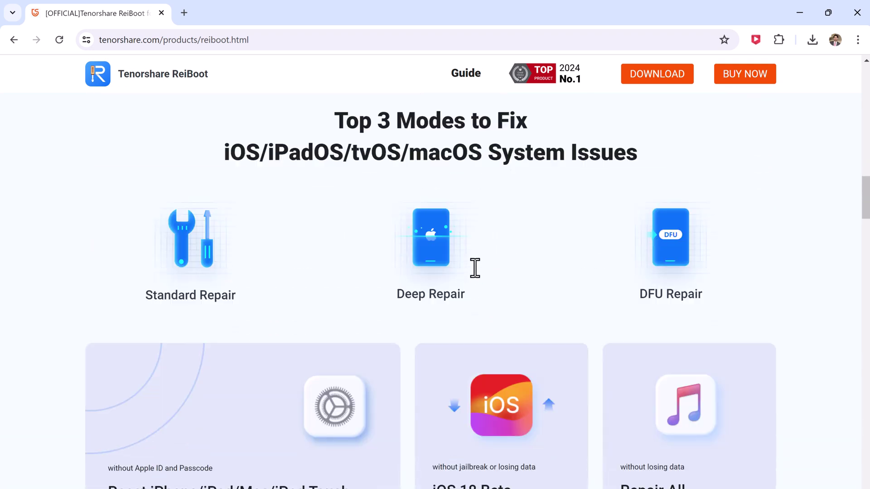
{"action": "scroll", "coordinate": [475, 266], "scroll_direction": "down", "scroll_amount": 2}
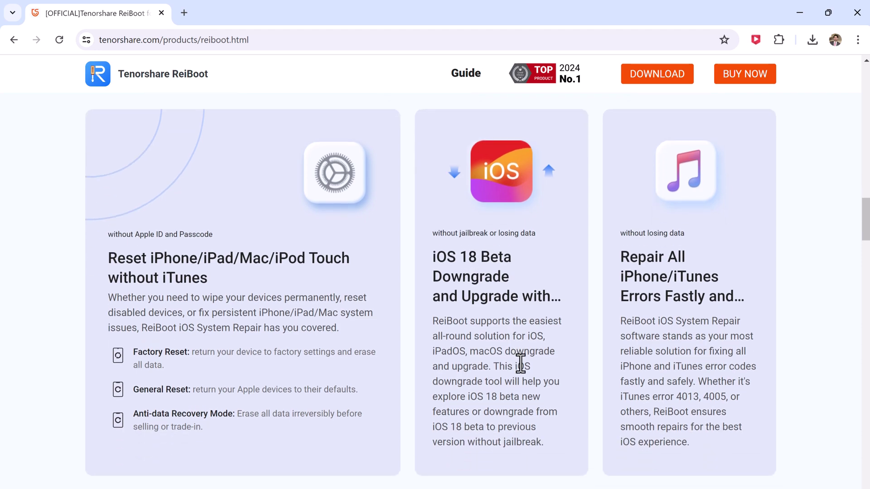
{"action": "scroll", "coordinate": [735, 349], "scroll_direction": "up", "scroll_amount": 12}
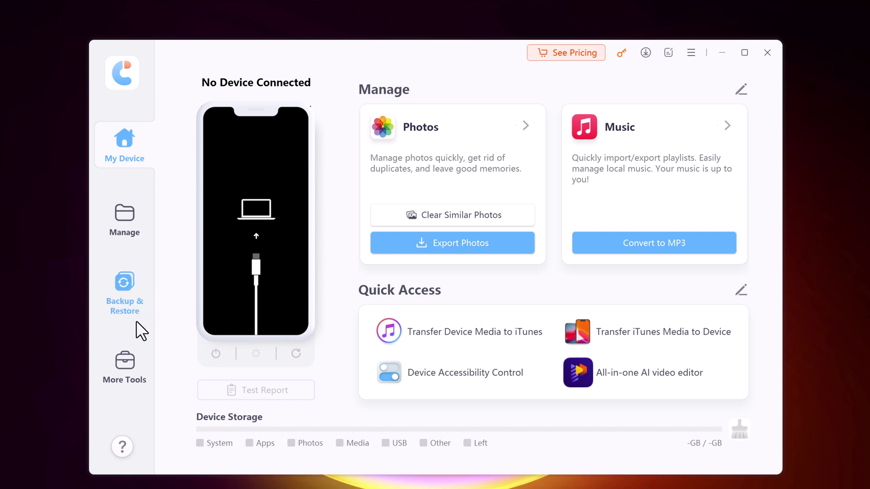
Step: In Backup & Restore, clear Select All and tick Contacts, Notes & Attachments, Calendars, Photos, Voicemail, Reminders, Music, Videos
{"action": "left_click", "coordinate": [124, 296]}
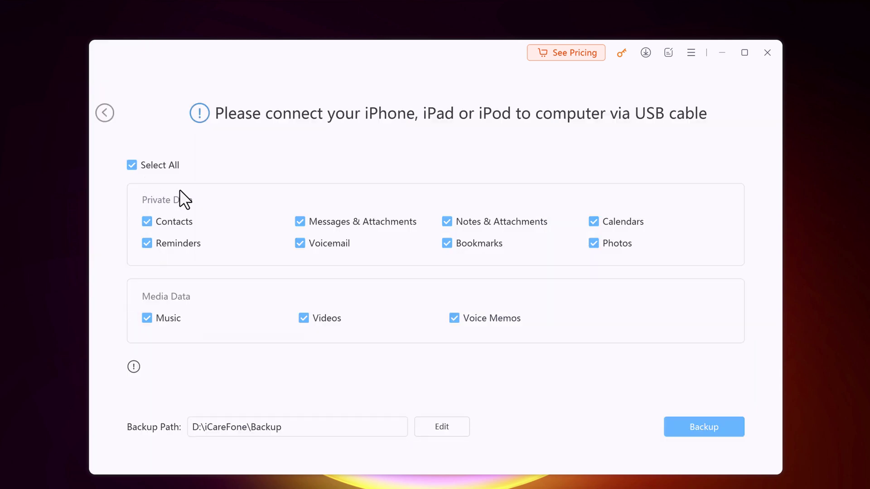
{"action": "left_click", "coordinate": [136, 168]}
{"action": "left_click", "coordinate": [147, 222]}
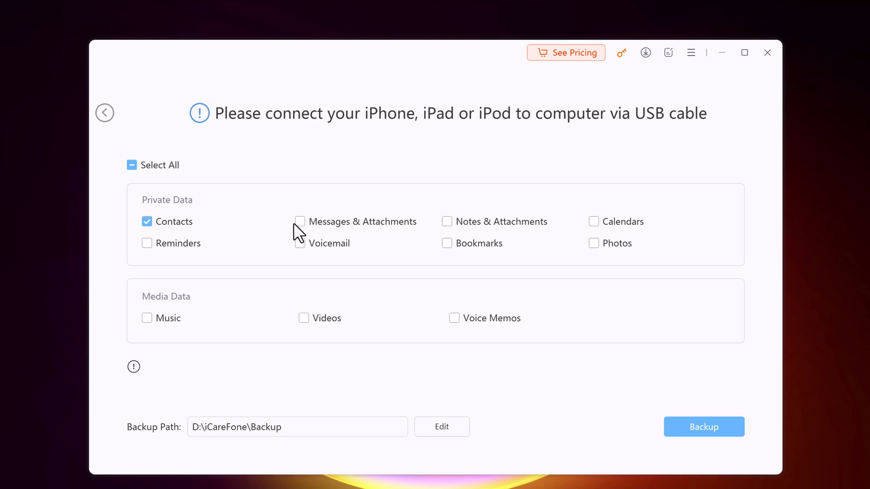
{"action": "left_click", "coordinate": [460, 222]}
{"action": "left_click", "coordinate": [597, 223]}
{"action": "left_click", "coordinate": [597, 244]}
{"action": "left_click", "coordinate": [305, 245]}
{"action": "left_click", "coordinate": [177, 237]}
{"action": "left_click", "coordinate": [159, 319]}
{"action": "left_click", "coordinate": [310, 319]}
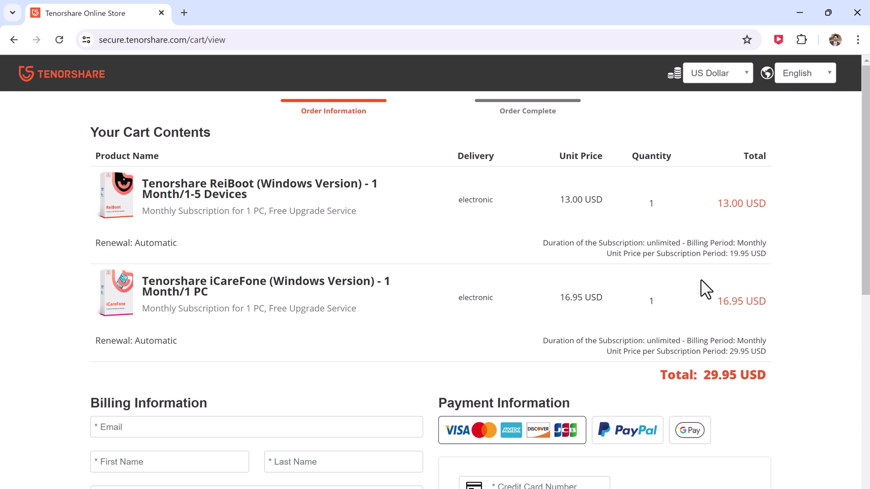
{"action": "scroll", "coordinate": [701, 279], "scroll_direction": "down", "scroll_amount": 5}
{"action": "scroll", "coordinate": [700, 280], "scroll_direction": "down", "scroll_amount": 4}
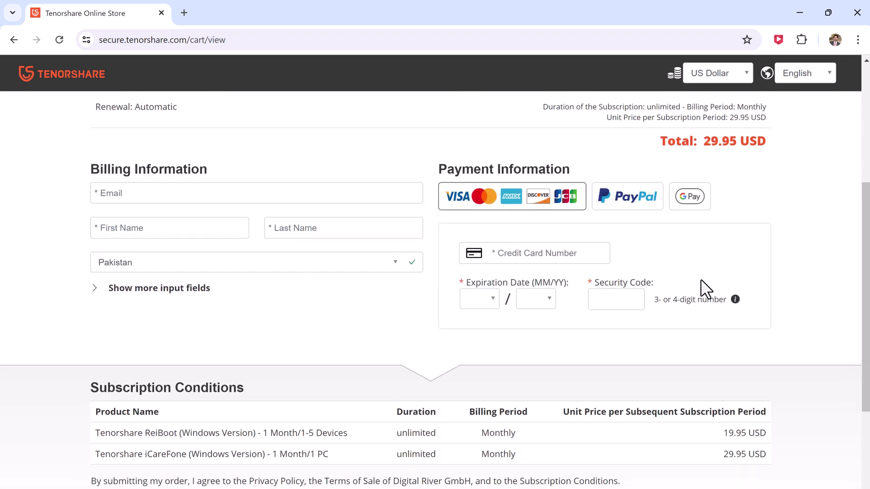
{"action": "scroll", "coordinate": [701, 280], "scroll_direction": "up", "scroll_amount": 9}
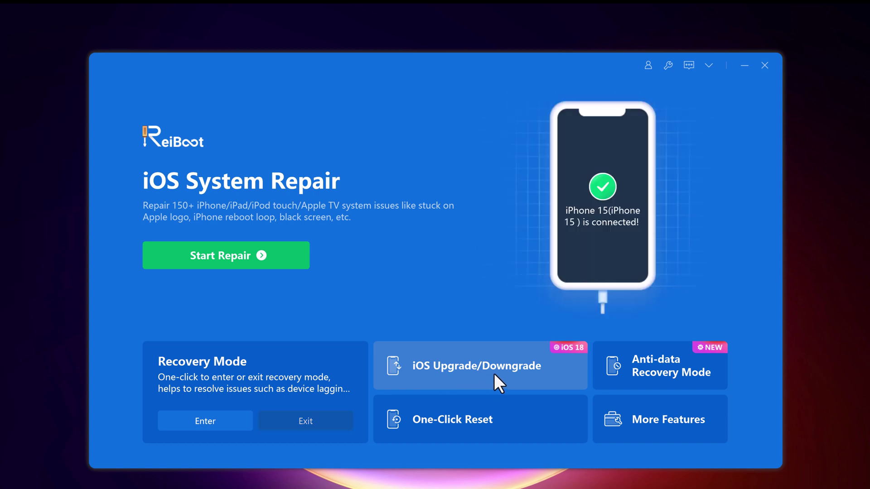
Step: Choose the iOS Upgrade/Downgrade card for the connected iPhone 15
{"action": "left_click", "coordinate": [496, 385]}
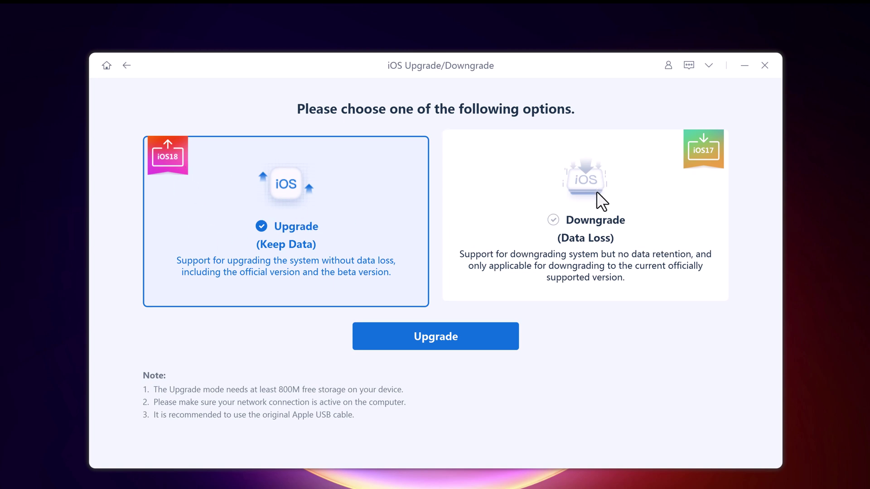
Step: Pick Downgrade (Data Loss) and continue to the 17.5.1 firmware page
{"action": "left_click", "coordinate": [645, 197]}
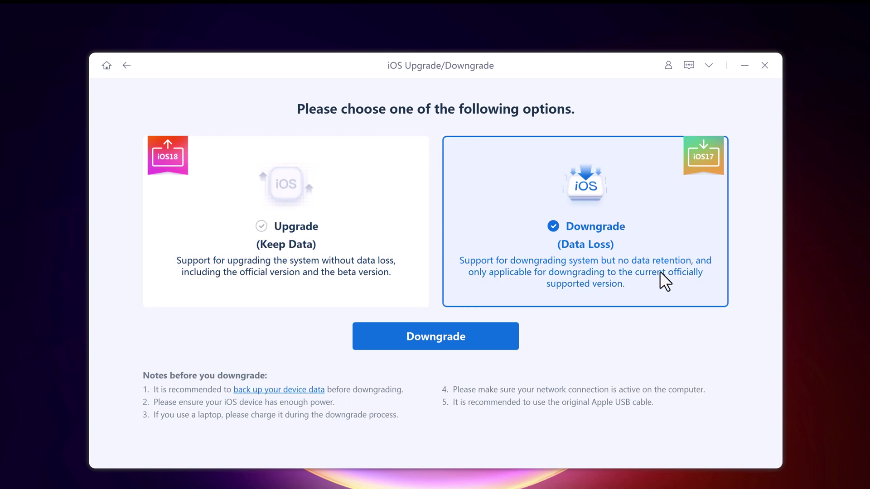
{"action": "left_click", "coordinate": [485, 338]}
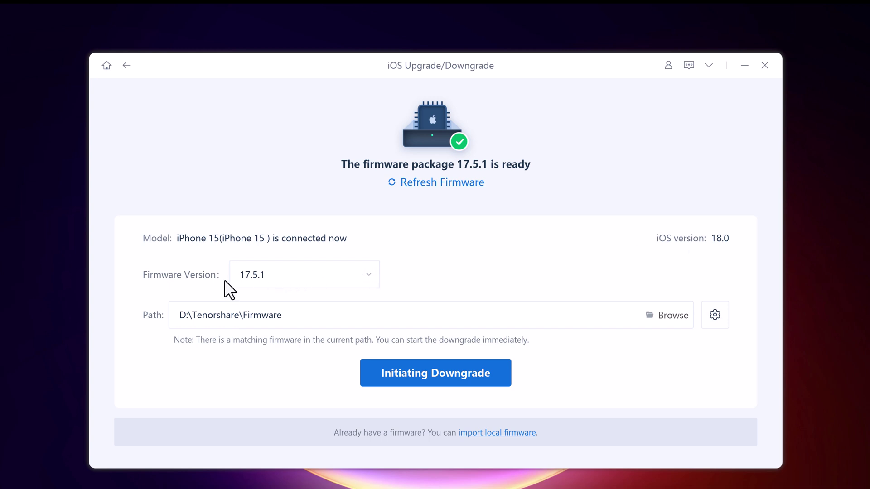
Step: Download the 7.54 GB iOS 17.5.1 firmware package for the iPhone 15
{"action": "left_click", "coordinate": [422, 375]}
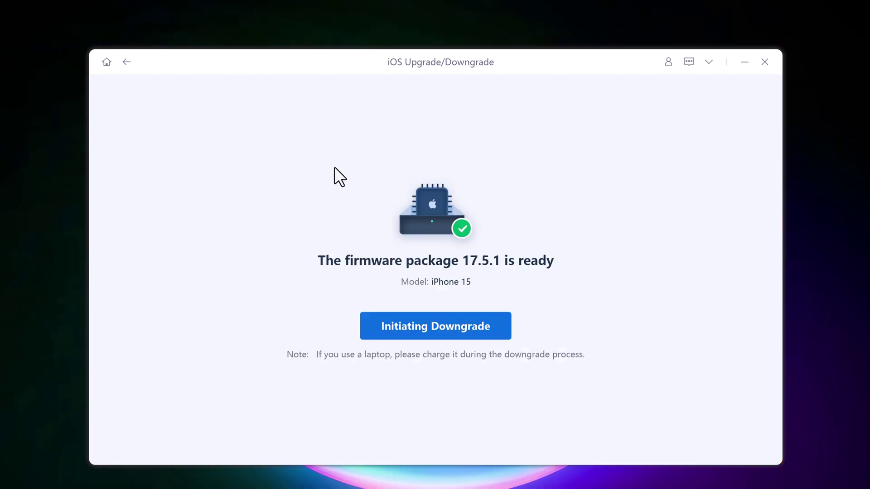
Step: Start the iOS 17.5.1 downgrade from the firmware-ready screen
{"action": "left_click", "coordinate": [432, 327]}
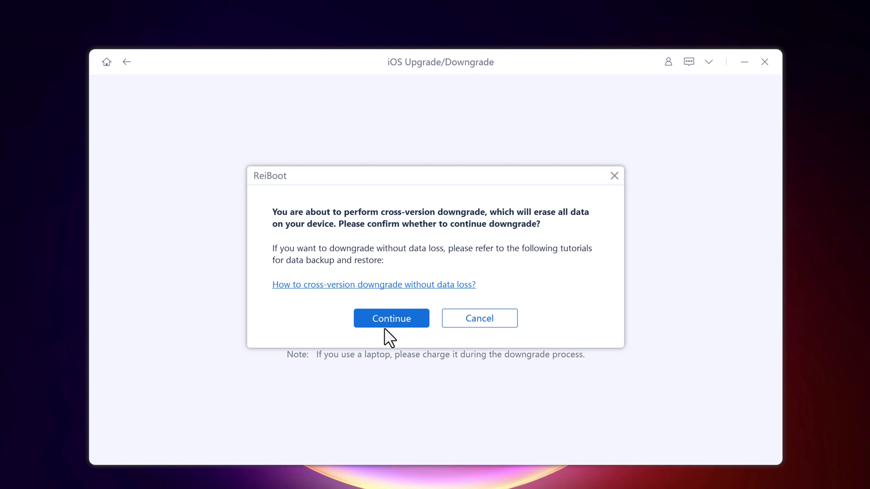
Step: Confirm the data-erasing cross-version downgrade and let it finish
{"action": "left_click", "coordinate": [388, 319]}
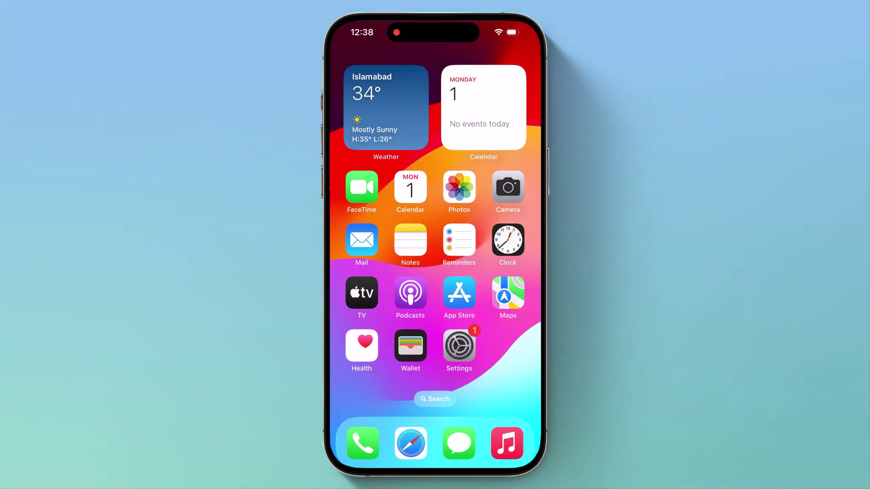
Step: Verify iOS 17.5.1 in Settings > General > Software Update, then return to the home screen
{"action": "left_click", "coordinate": [459, 345]}
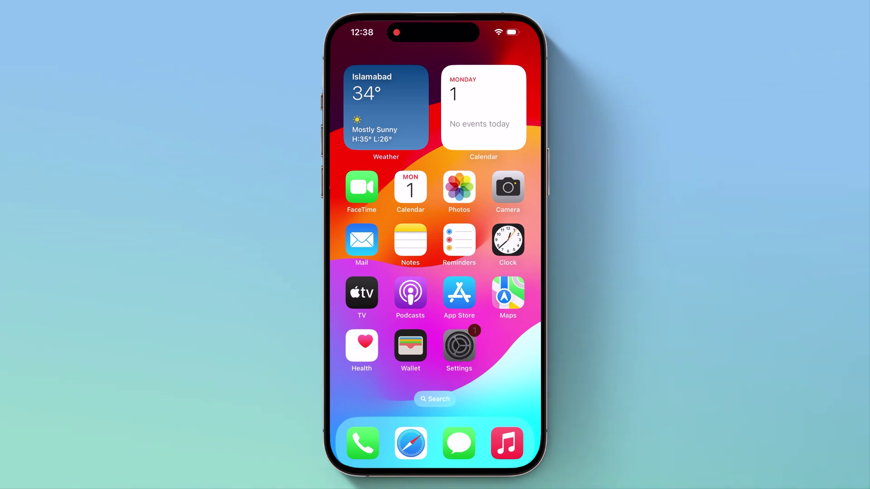
{"action": "scroll", "coordinate": [435, 272], "scroll_direction": "down", "scroll_amount": 5}
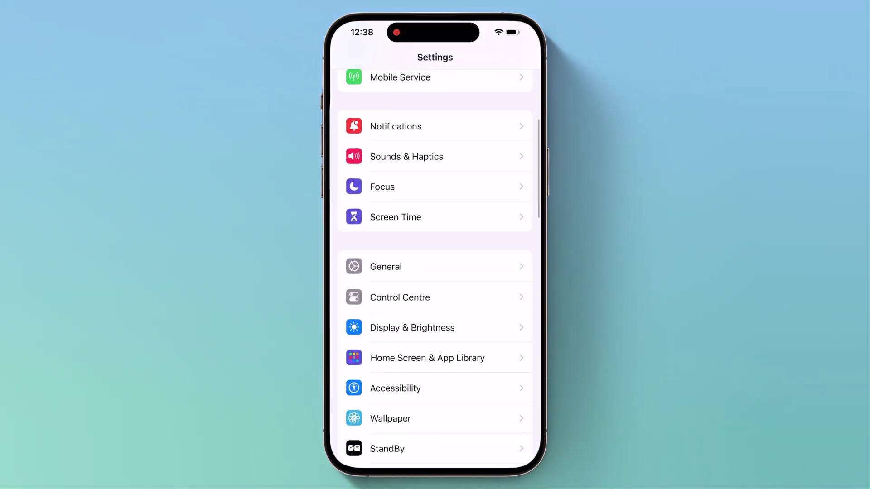
{"action": "left_click", "coordinate": [390, 264]}
{"action": "left_click", "coordinate": [381, 124]}
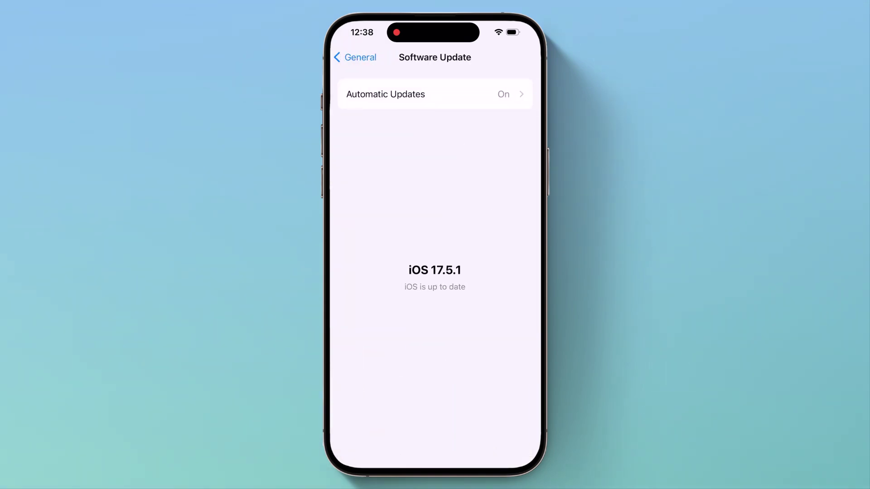
{"action": "left_click_drag", "start_coordinate": [435, 464], "coordinate": [435, 318]}
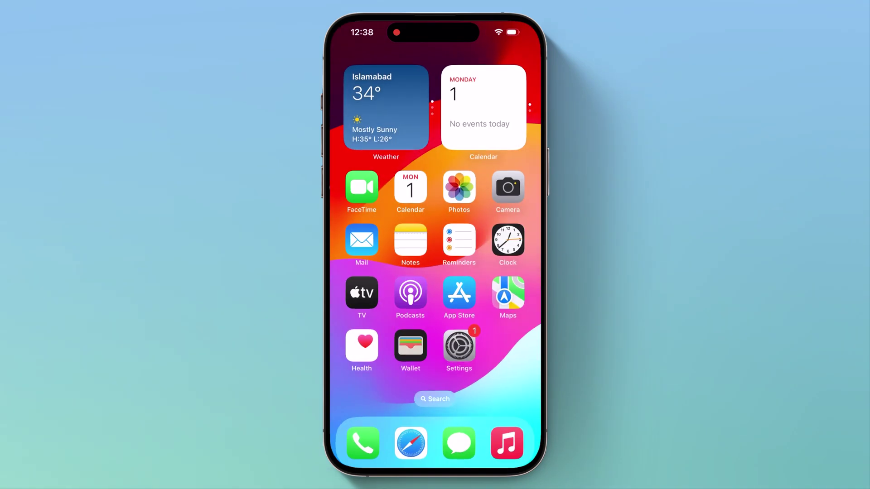